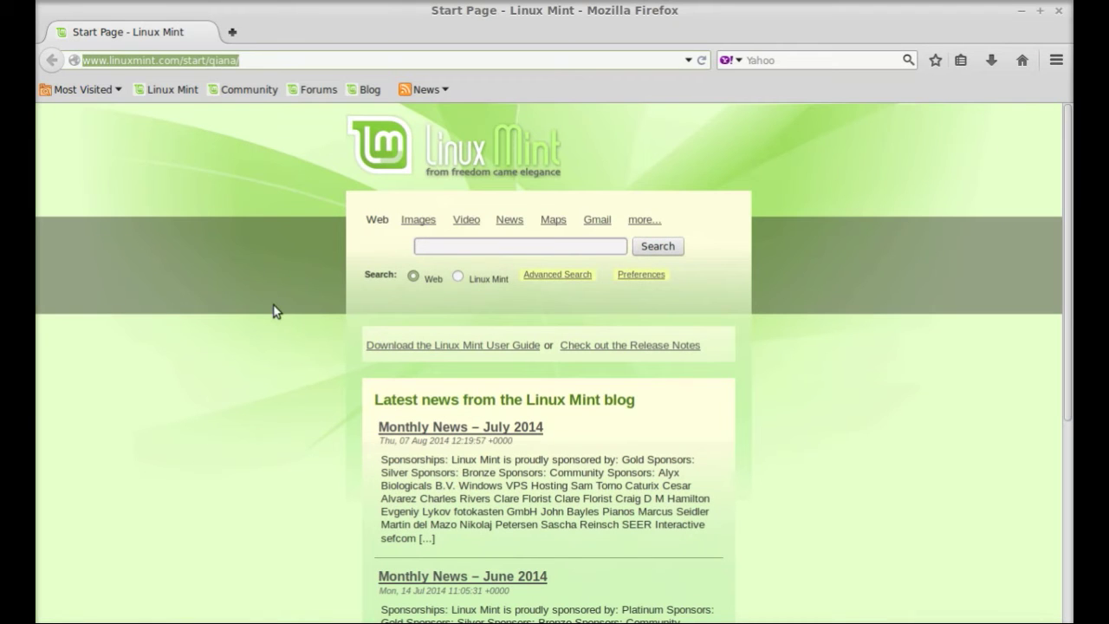
Look up OpenDNS's server addresses 208.67.222.222 and 208.67.220.220 on opendns.com
{"action": "key", "text": "BackSpace"}
{"action": "type", "text": "ope"}
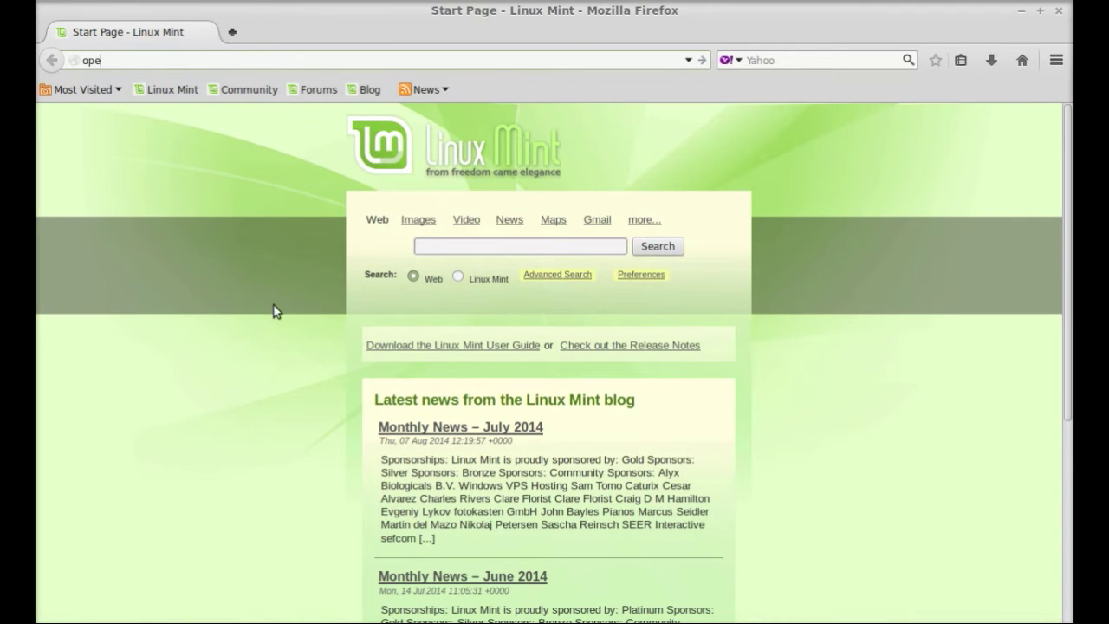
{"action": "type", "text": "ndns.c"}
{"action": "type", "text": "om"}
{"action": "key", "text": "Return"}
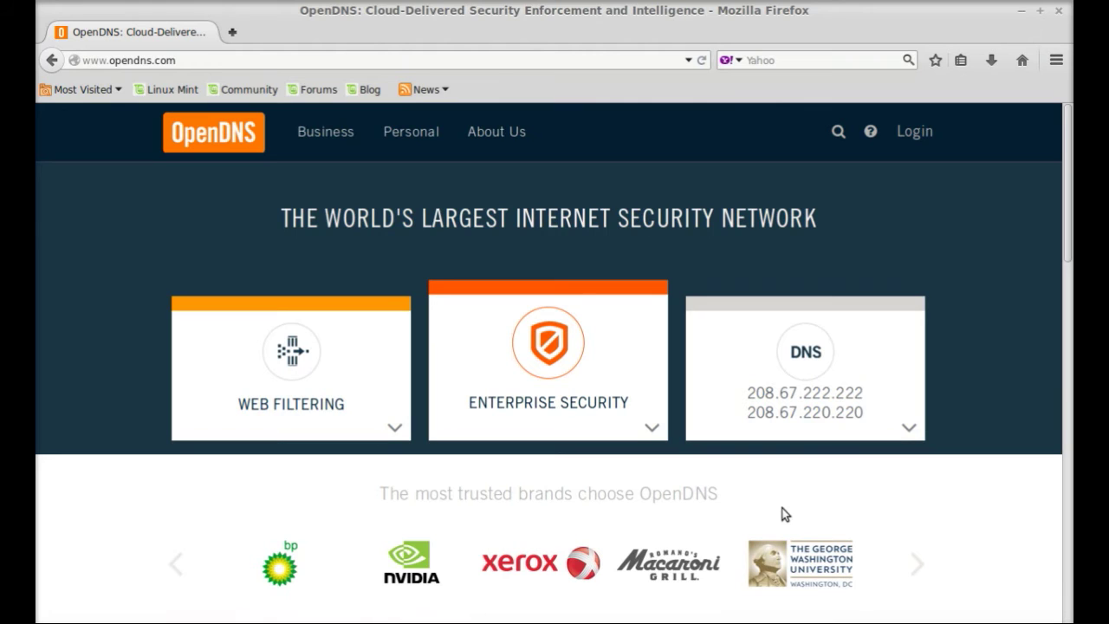
{"action": "left_click", "coordinate": [897, 375]}
{"action": "left_click", "coordinate": [173, 620]}
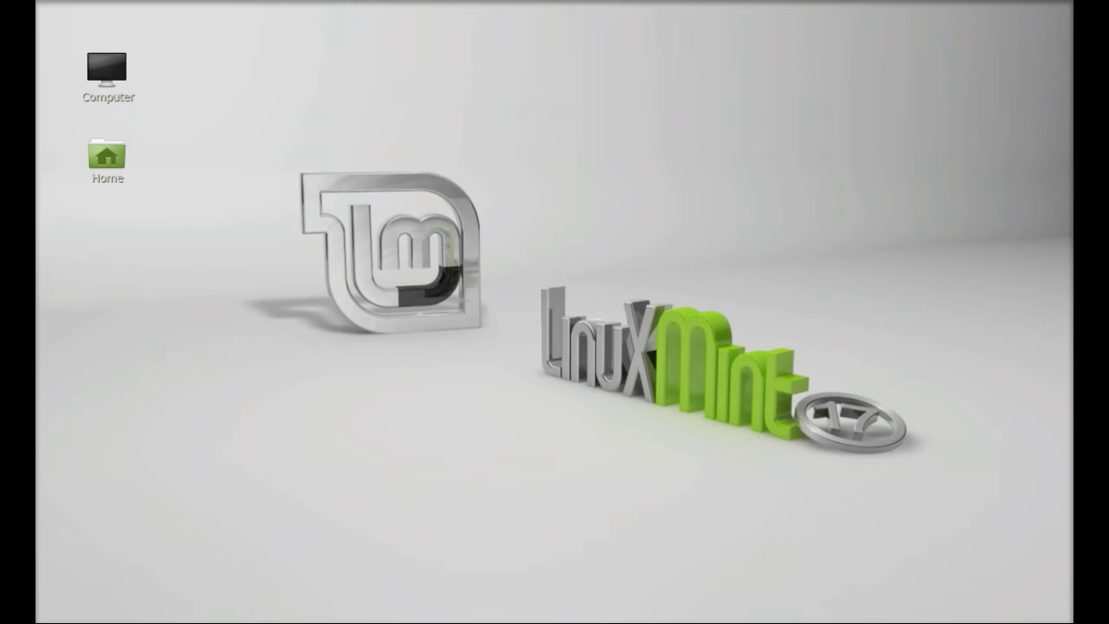
Launch Network Connections from the Menu by searching 'netw'
{"action": "left_click", "coordinate": [58, 618]}
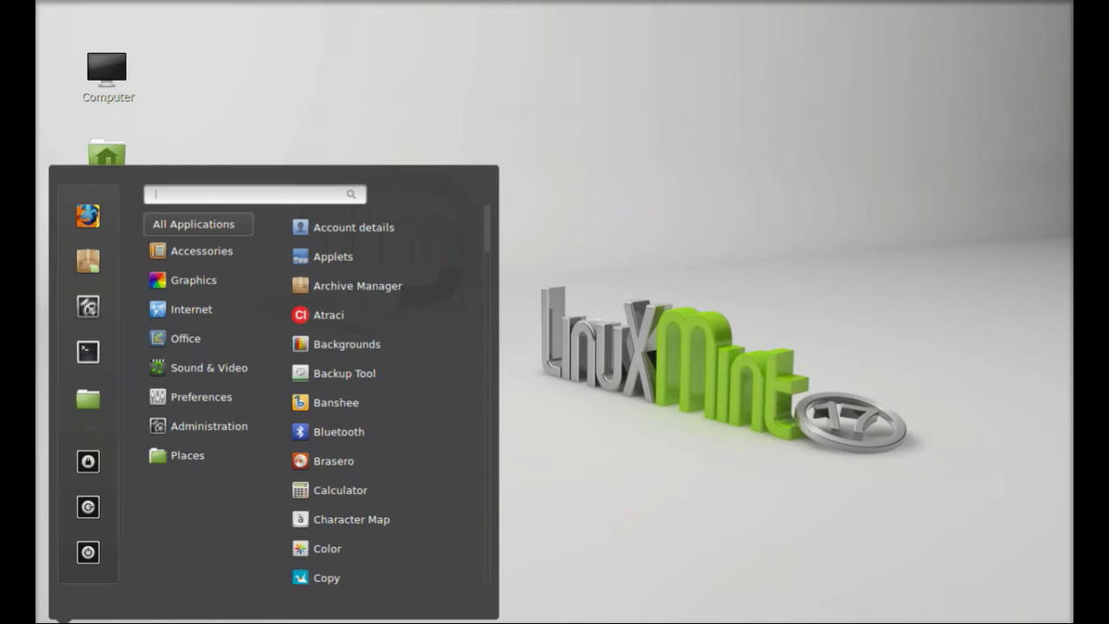
{"action": "type", "text": "netw"}
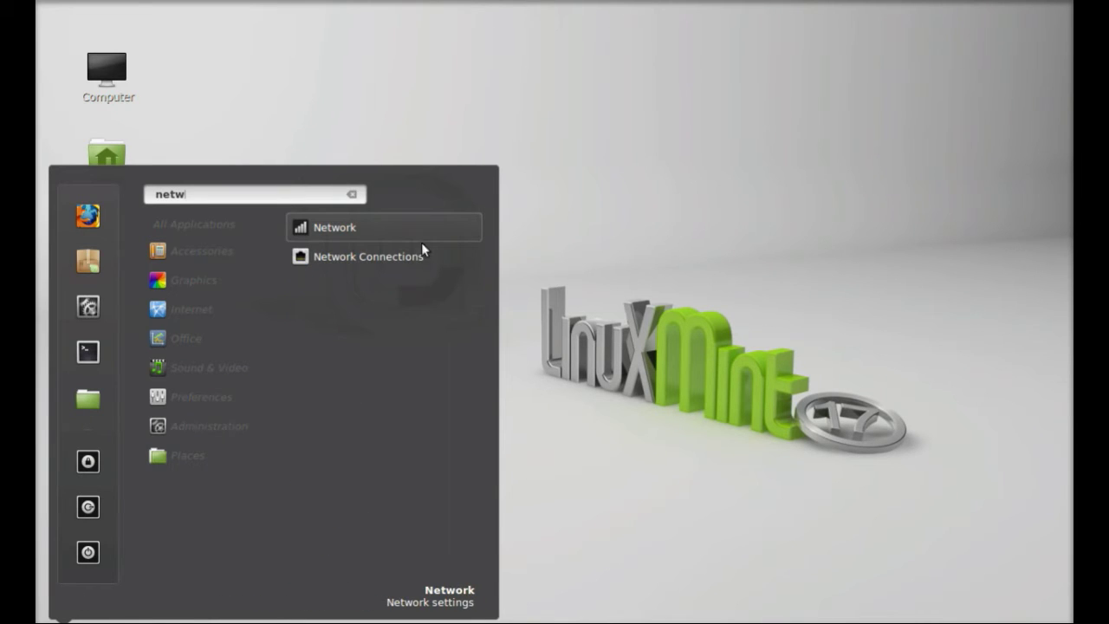
{"action": "left_click", "coordinate": [417, 255]}
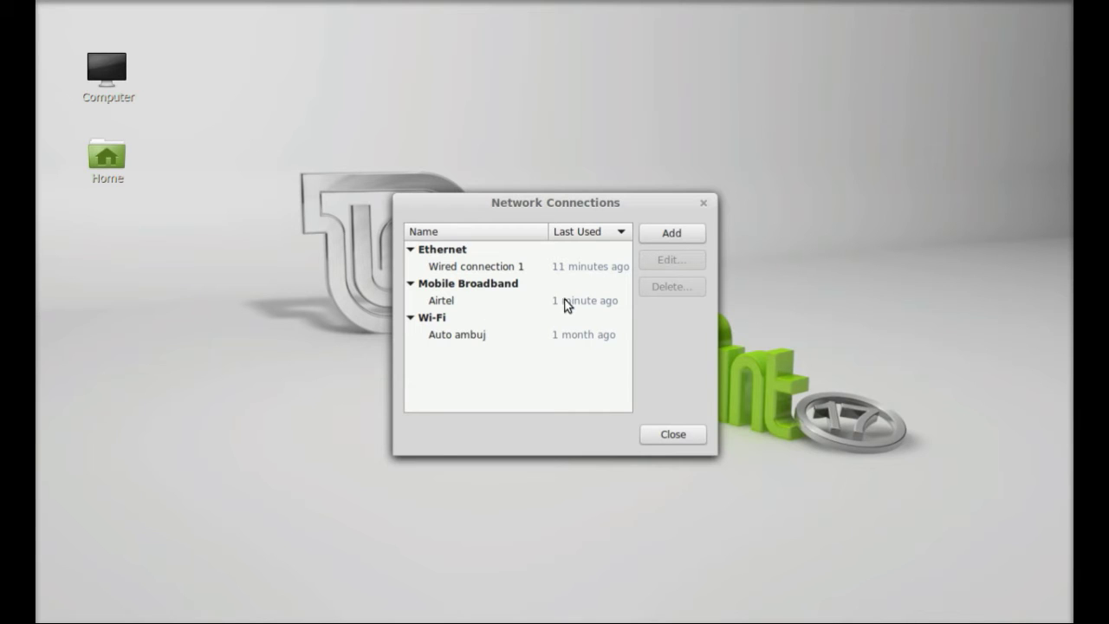
Open the Airtel mobile broadband connection for editing and show its IPv4 settings
{"action": "left_click", "coordinate": [441, 303]}
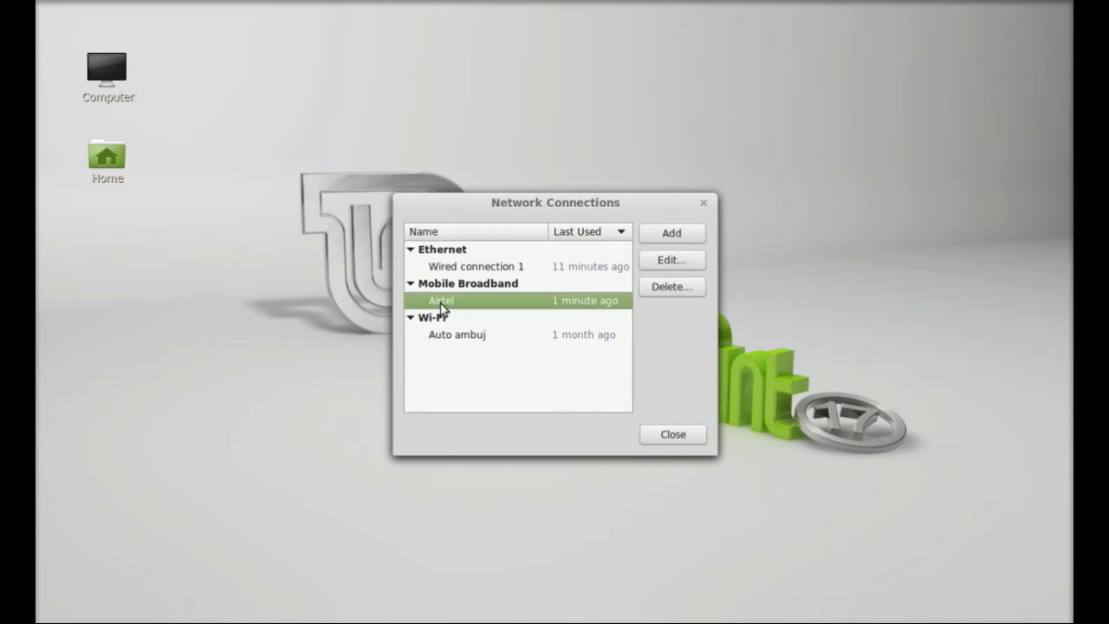
{"action": "left_click", "coordinate": [686, 260]}
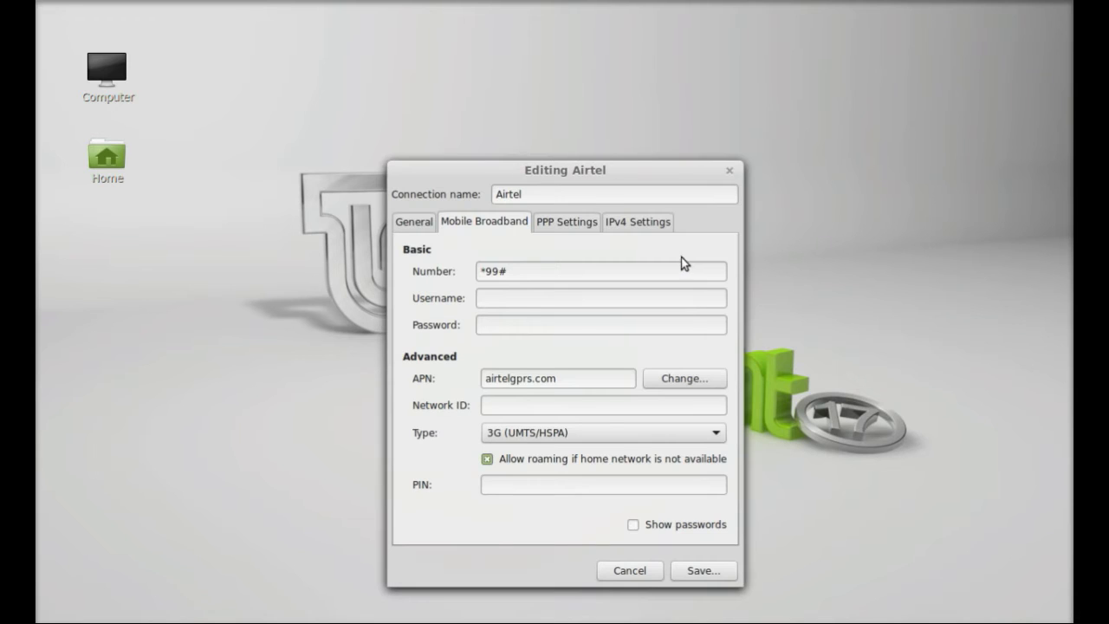
{"action": "left_click_drag", "start_coordinate": [619, 169], "coordinate": [769, 177]}
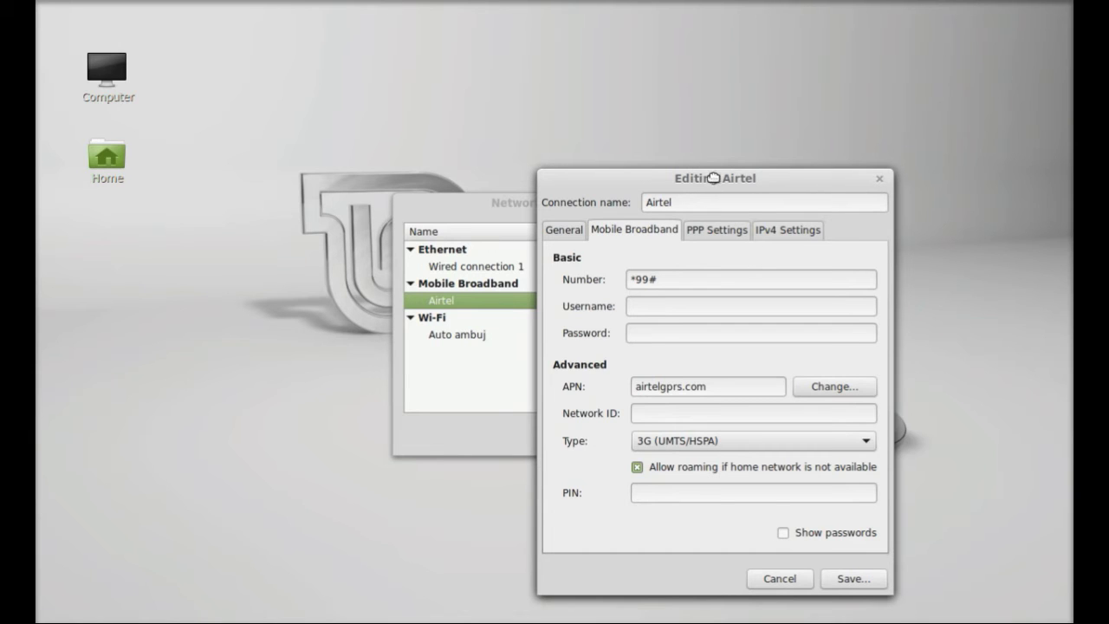
{"action": "left_click_drag", "start_coordinate": [715, 178], "coordinate": [758, 128]}
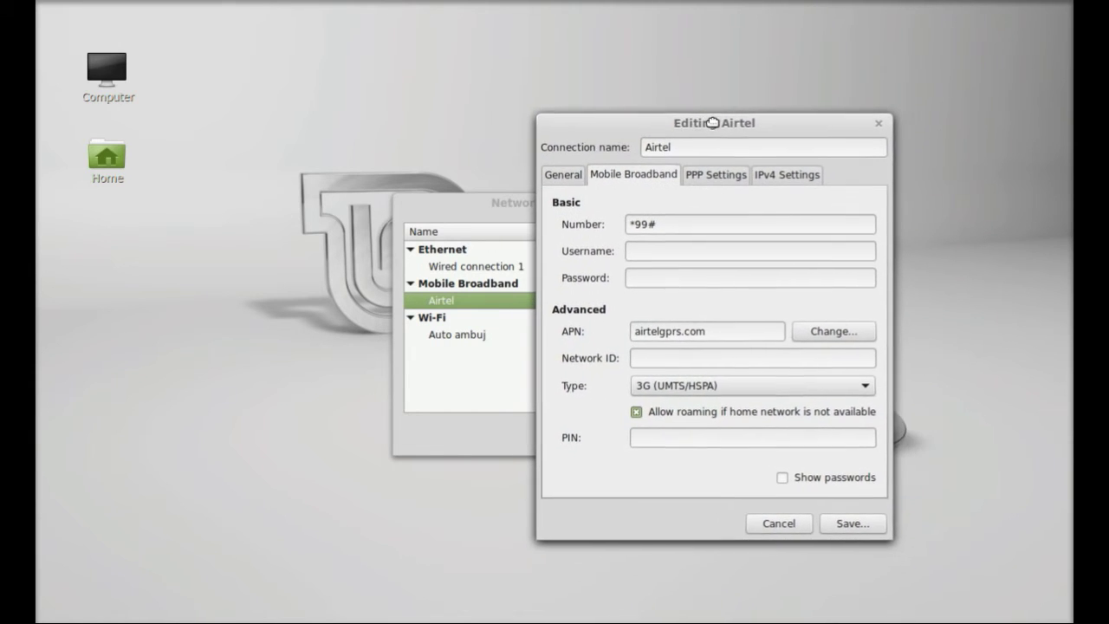
{"action": "left_click_drag", "start_coordinate": [759, 128], "coordinate": [746, 126]}
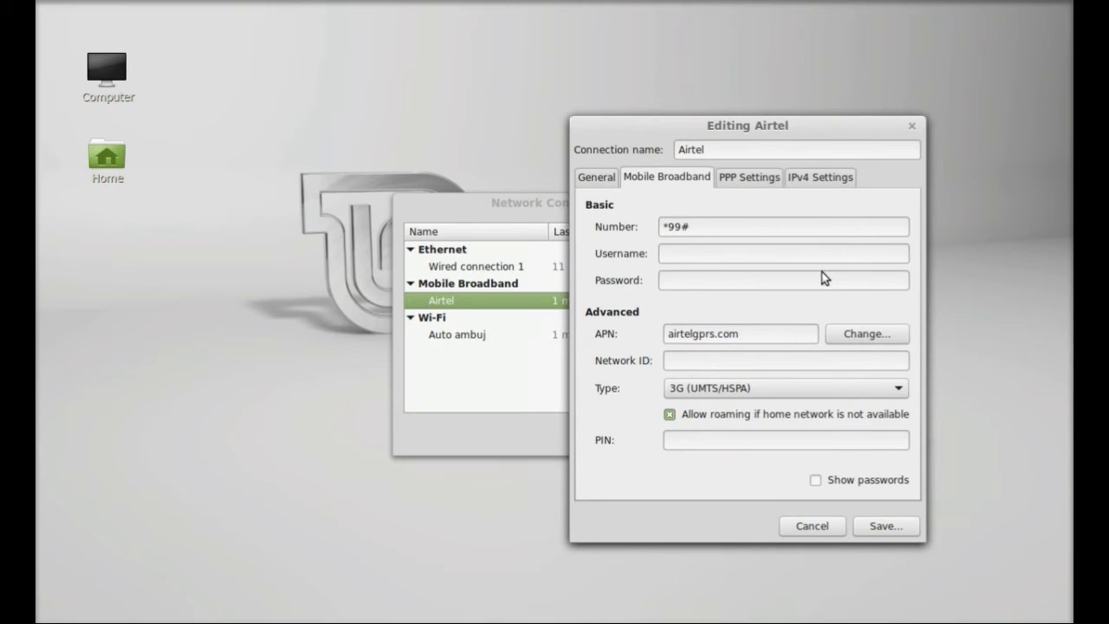
{"action": "left_click", "coordinate": [819, 179]}
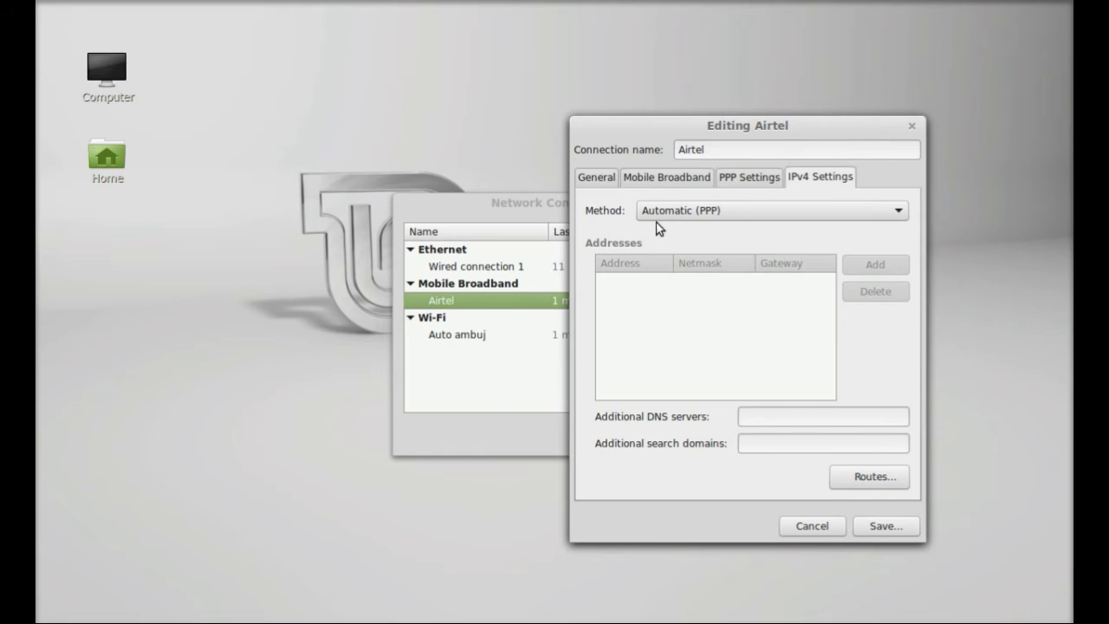
Set Airtel's IPv4 method to 'Automatic (PPP) addresses only' and focus the DNS servers field
{"action": "left_click", "coordinate": [679, 214]}
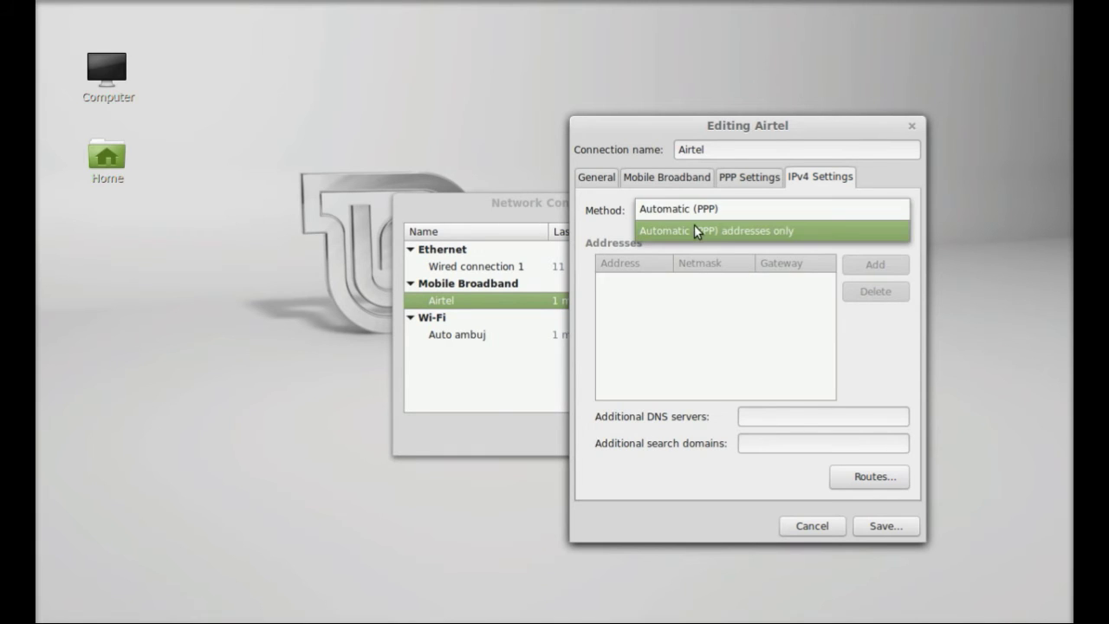
{"action": "left_click", "coordinate": [787, 232]}
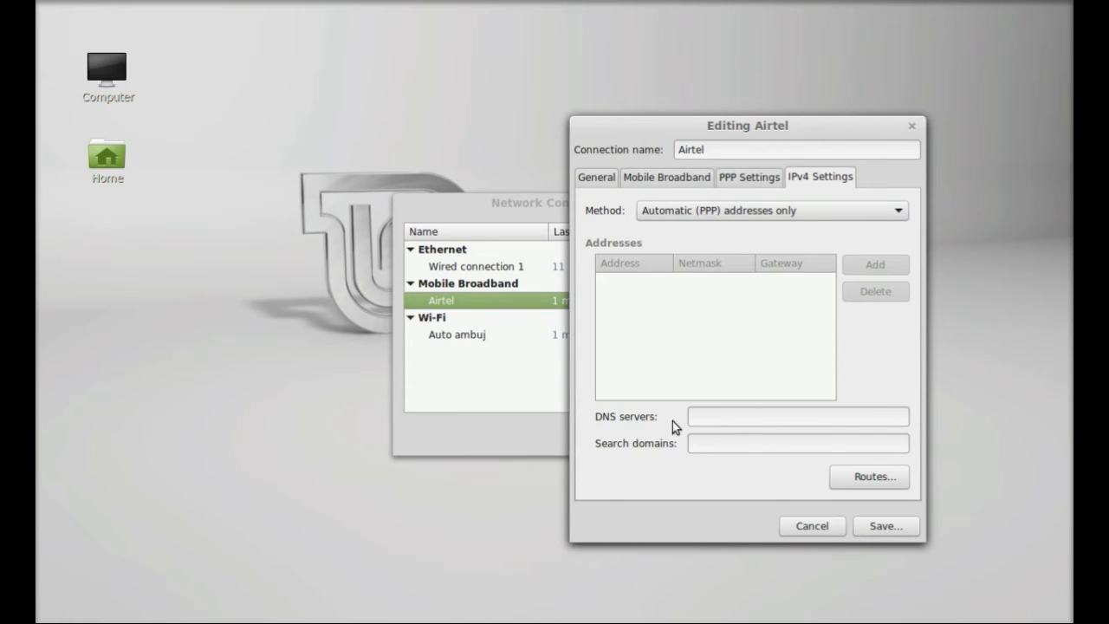
{"action": "left_click", "coordinate": [725, 422]}
Copy 208.67.222.222 from the OpenDNS page into Airtel's DNS servers field, followed by a comma
{"action": "left_click", "coordinate": [265, 620]}
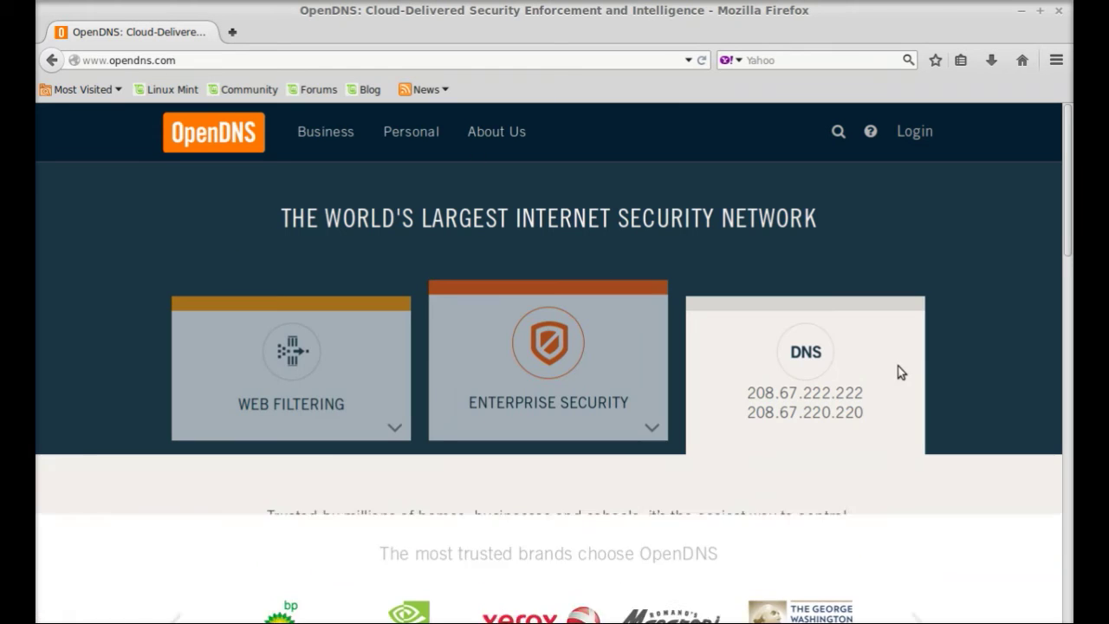
{"action": "left_click_drag", "start_coordinate": [875, 392], "coordinate": [751, 393]}
{"action": "key", "text": "ctrl+c"}
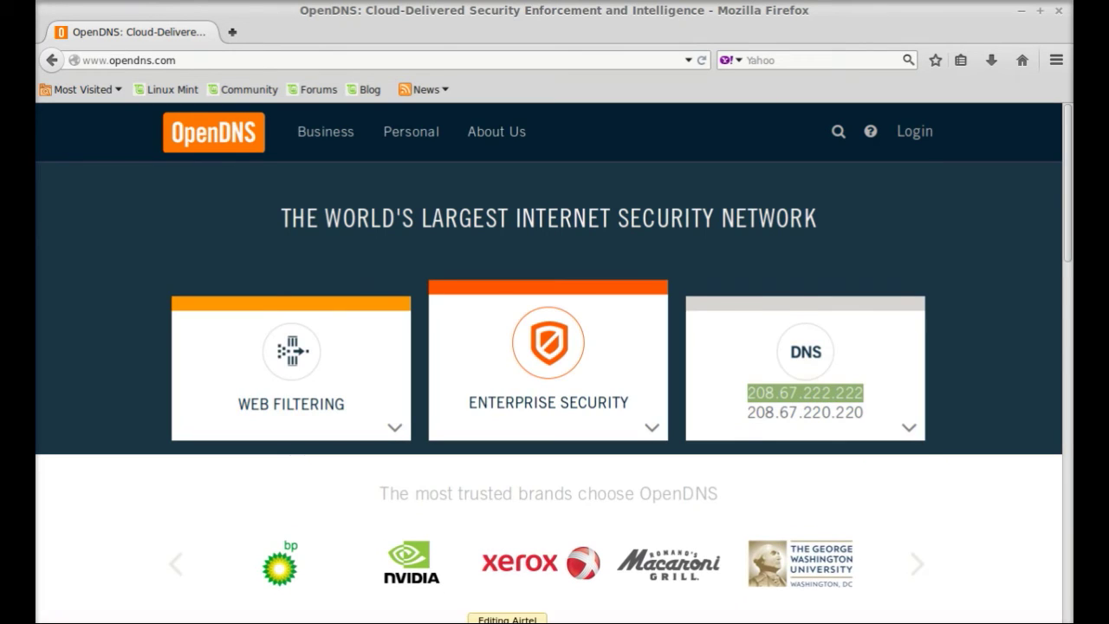
{"action": "left_click", "coordinate": [507, 619]}
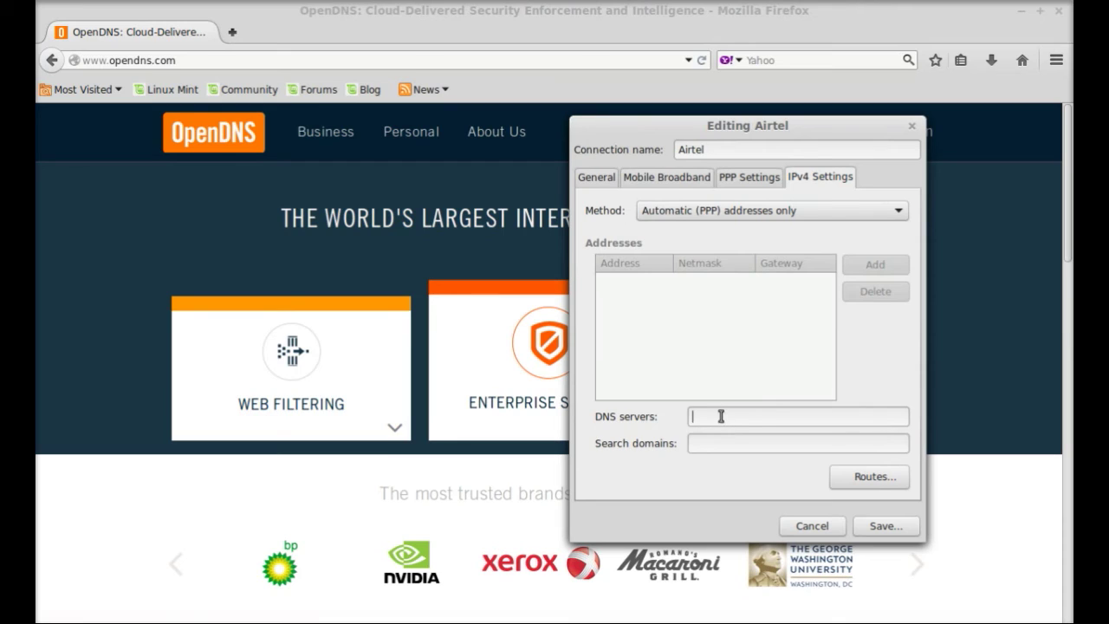
{"action": "key", "text": "ctrl+v"}
{"action": "type", "text": ","}
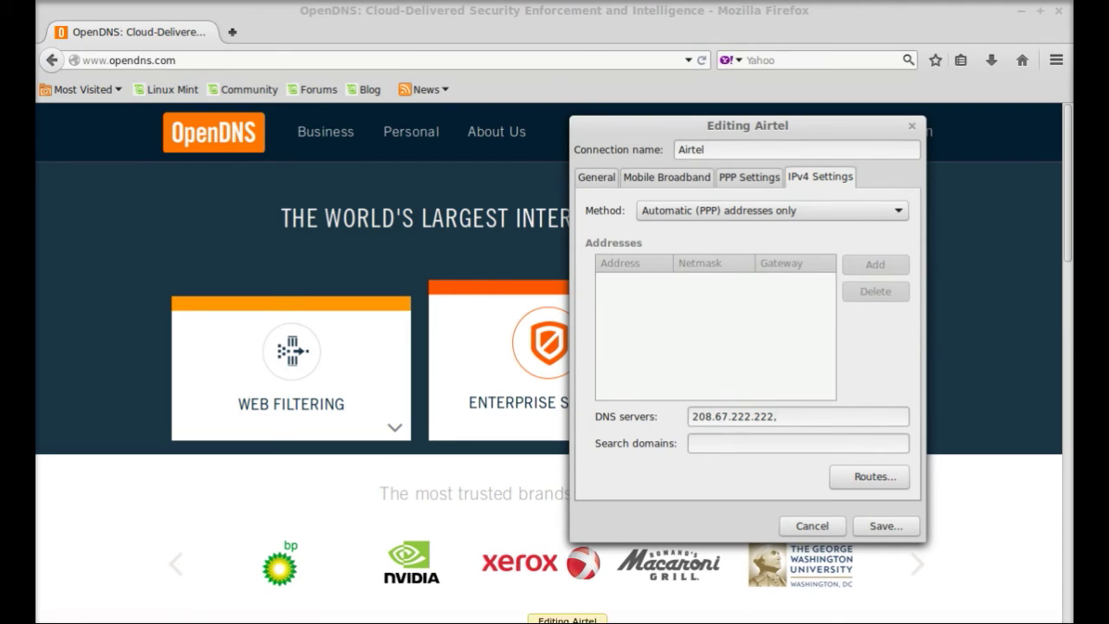
Add 208.67.220.220 as the second DNS server and save the Airtel connection
{"action": "left_click", "coordinate": [568, 620]}
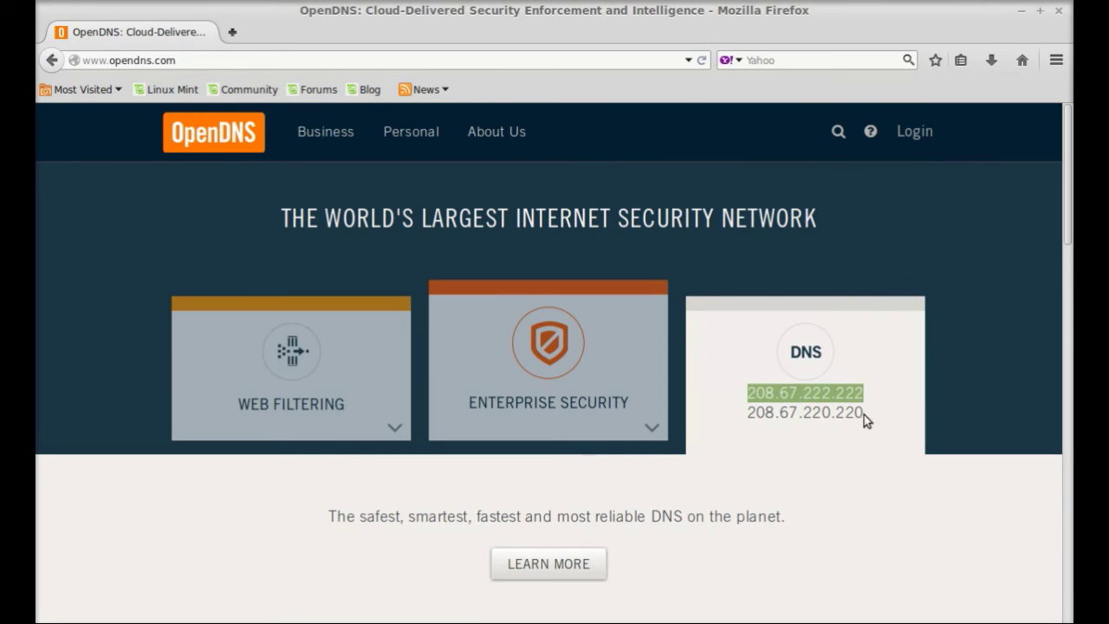
{"action": "left_click_drag", "start_coordinate": [864, 412], "coordinate": [751, 411]}
{"action": "key", "text": "ctrl+c"}
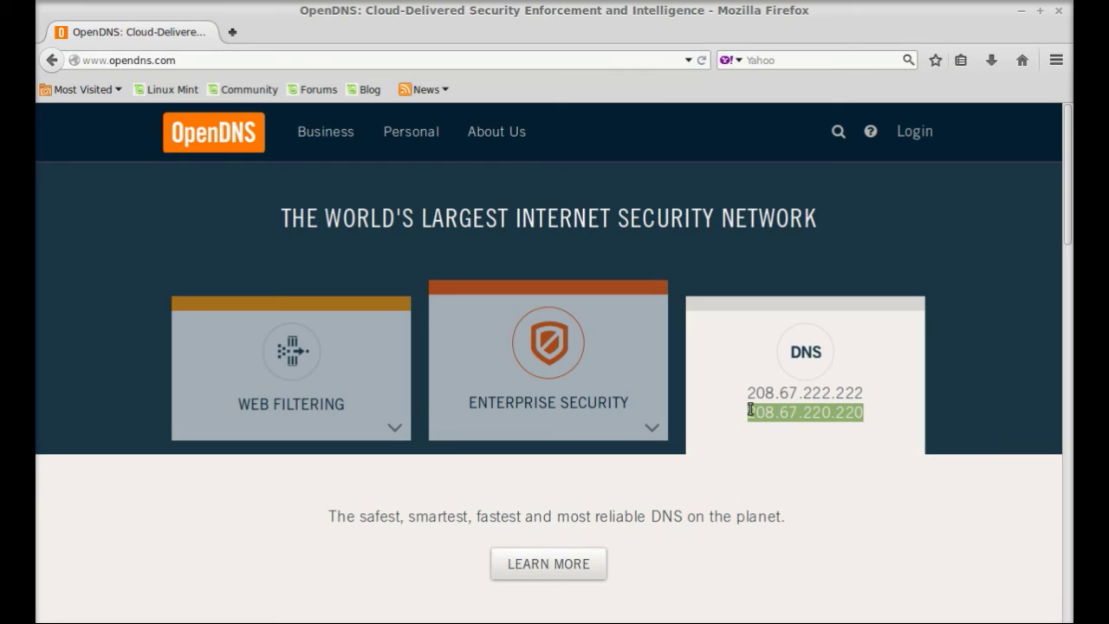
{"action": "left_click", "coordinate": [568, 620]}
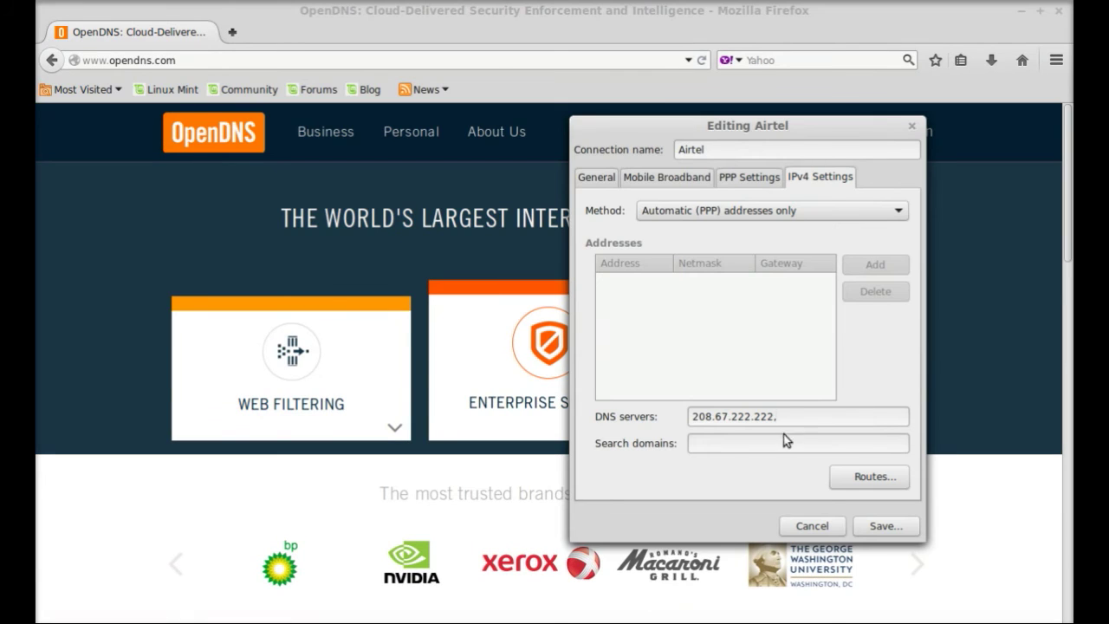
{"action": "key", "text": "ctrl+v"}
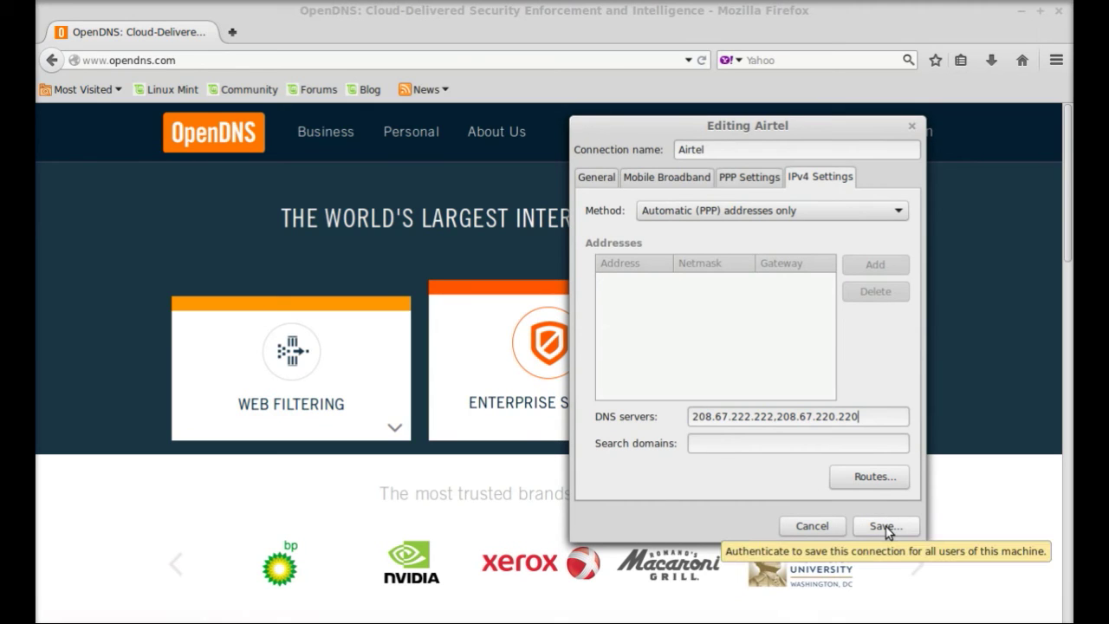
{"action": "left_click", "coordinate": [885, 527]}
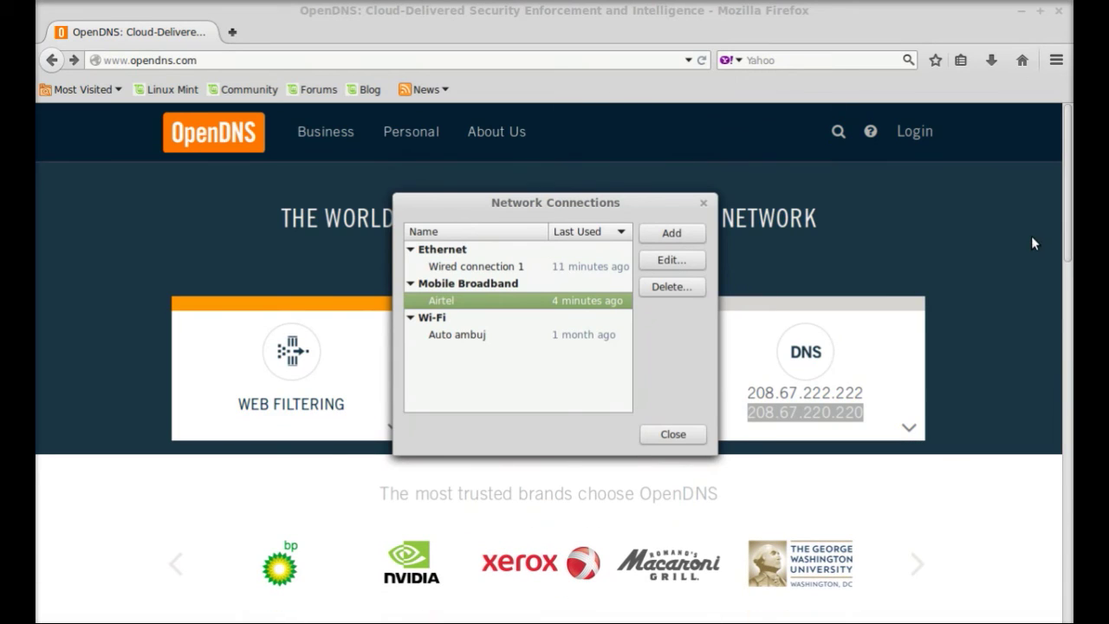
Close Network Connections, confirm OpenDNS works at welcome.opendns.com, then close Firefox
{"action": "left_click", "coordinate": [1059, 12]}
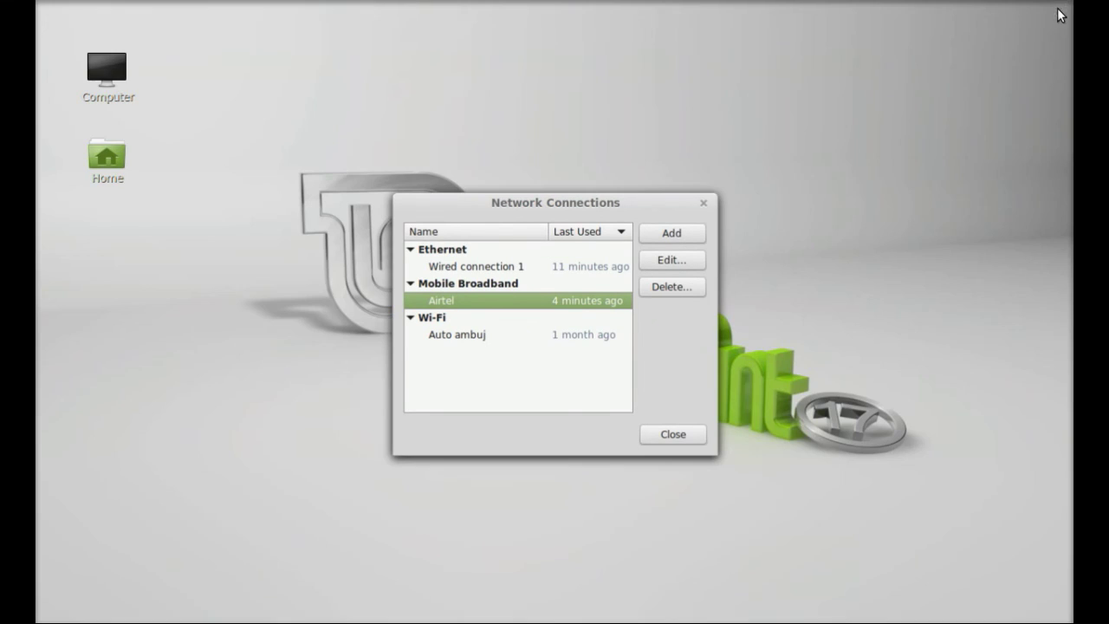
{"action": "left_click", "coordinate": [704, 202]}
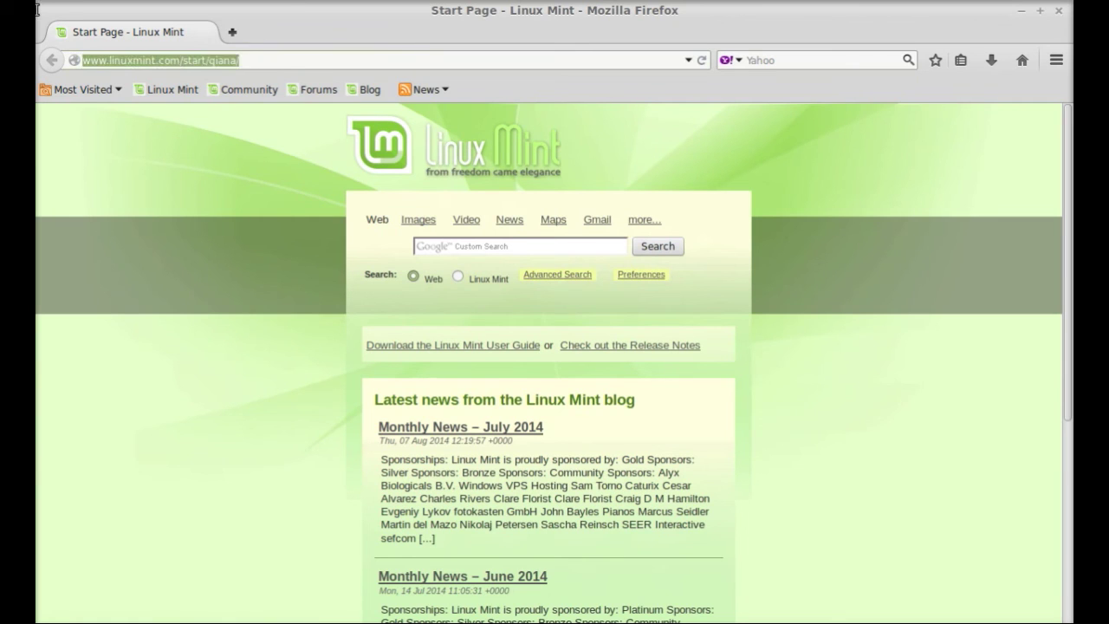
{"action": "type", "text": "welcome.op"}
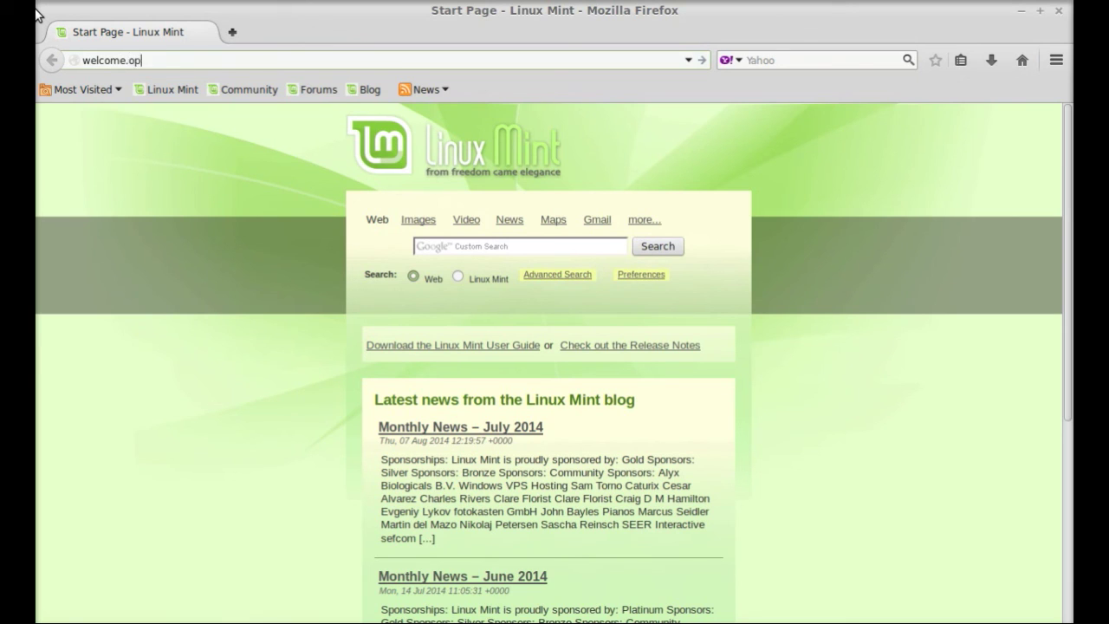
{"action": "type", "text": "endns.com"}
{"action": "key", "text": "Return"}
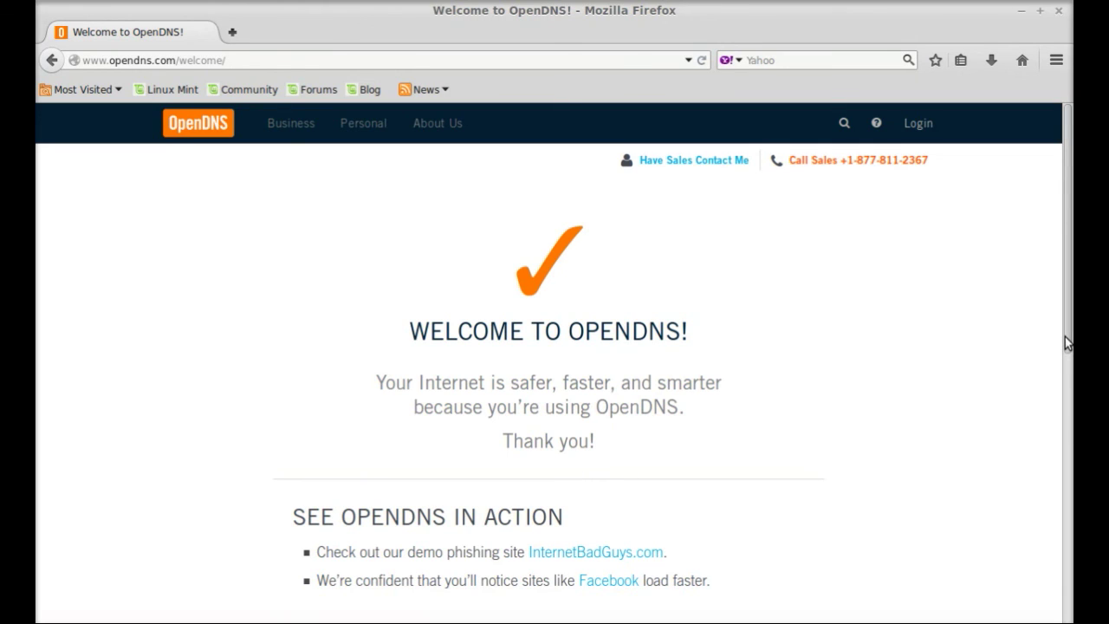
{"action": "left_click", "coordinate": [1059, 11]}
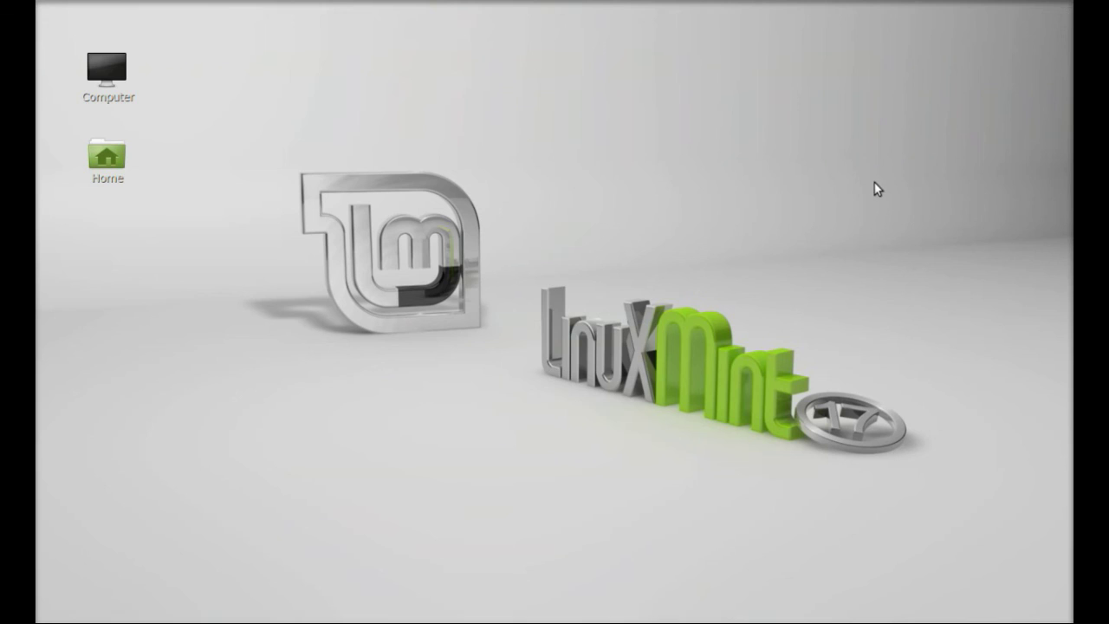